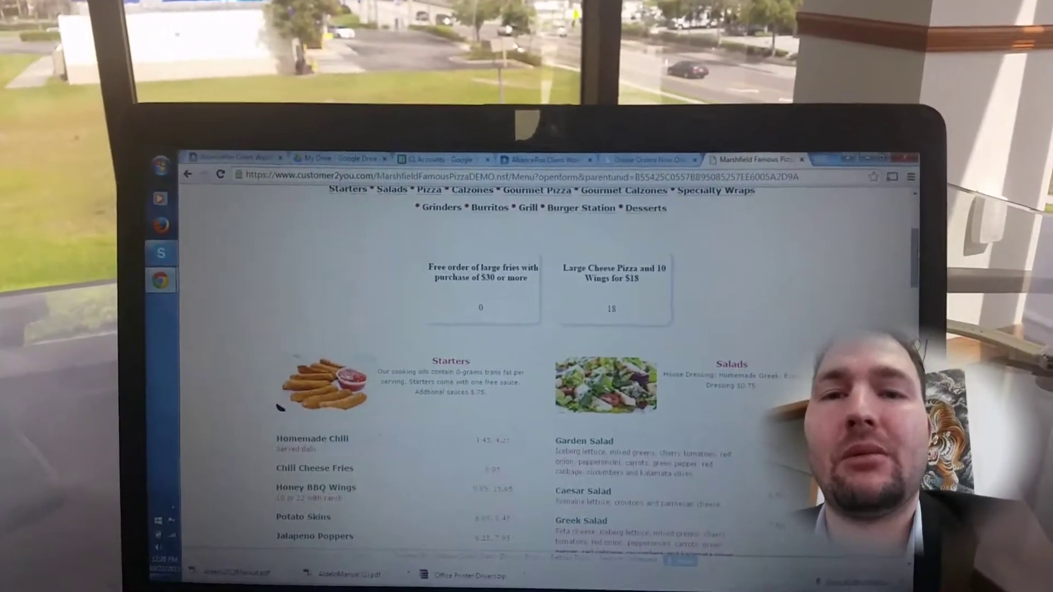
scroll(485, 329, "down", 1)
scroll(493, 312, "down", 2)
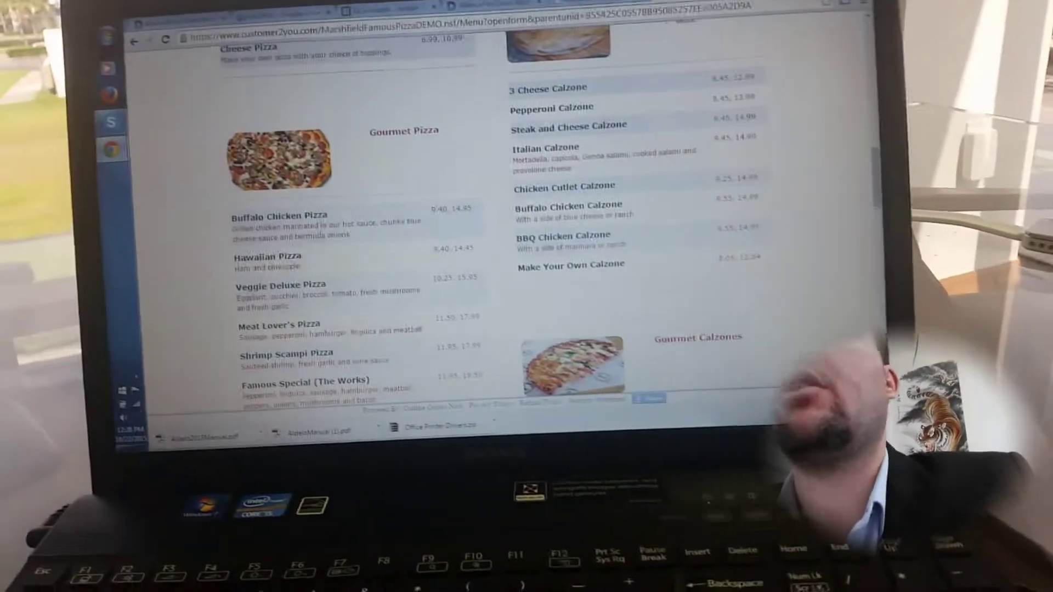
- Select Buffalo Chicken Pizza from the Gourmet Pizza menu and open its ordering options
triple_click(273, 302)
left_click(327, 249)
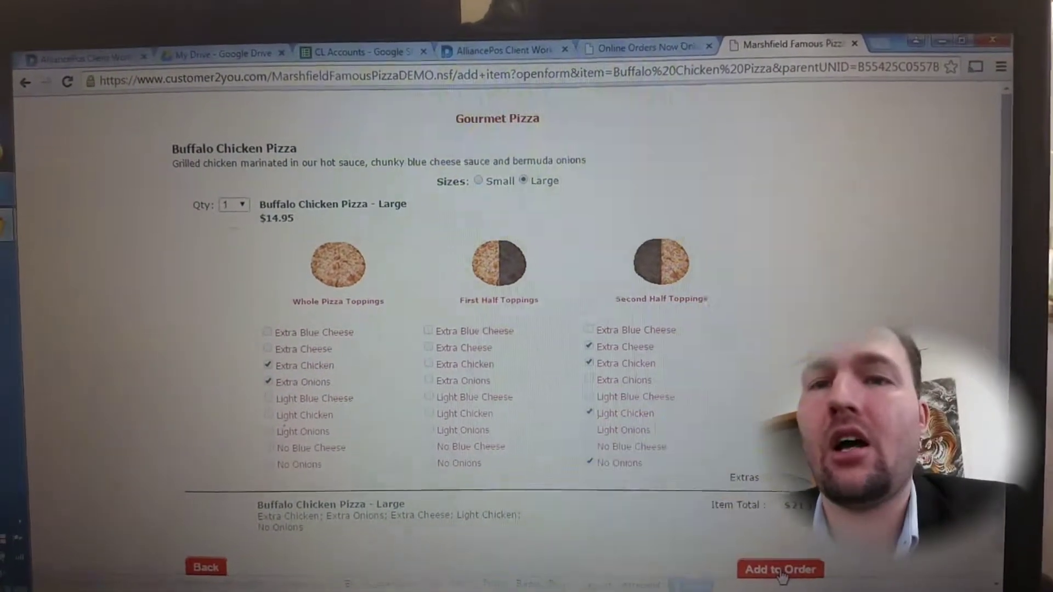
- Add the customized Large Buffalo Chicken Pizza to the order, reaching the order summary
left_click(776, 566)
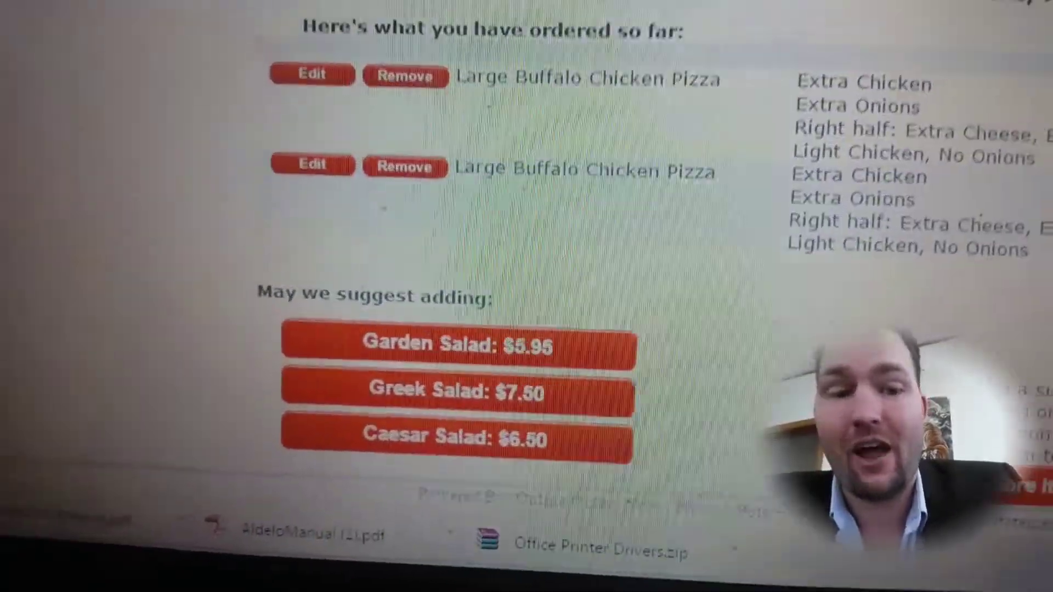
scroll(526, 296, "down", 2)
scroll(526, 296, "down", 2)
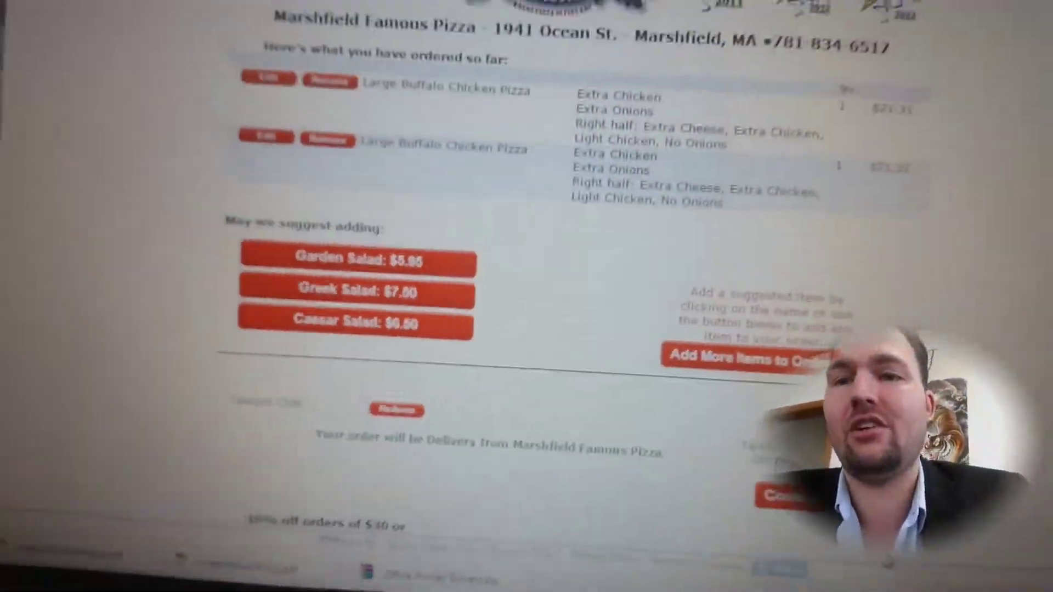